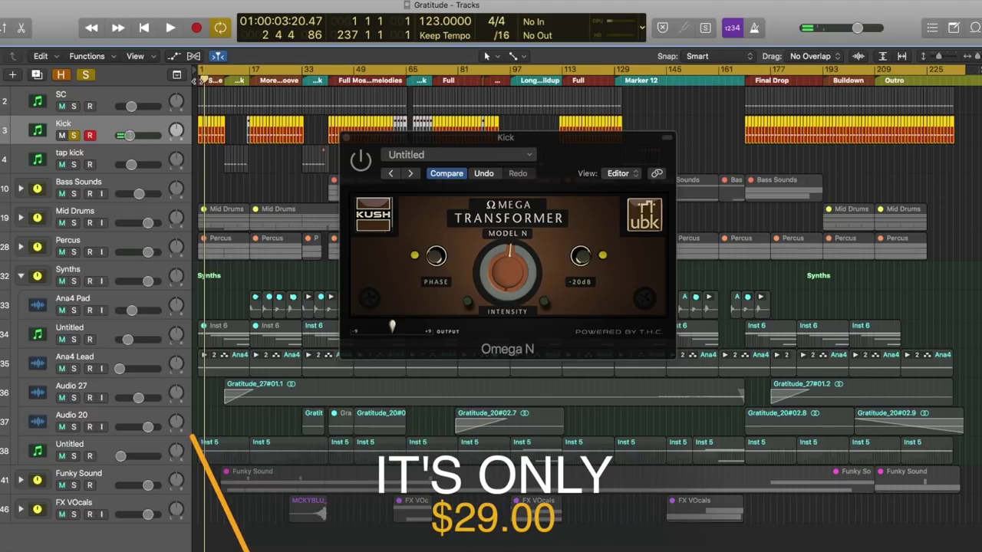
- Compare the soloed Kick track's playback with the Omega N plug-in bypassed and switched on
key(space)
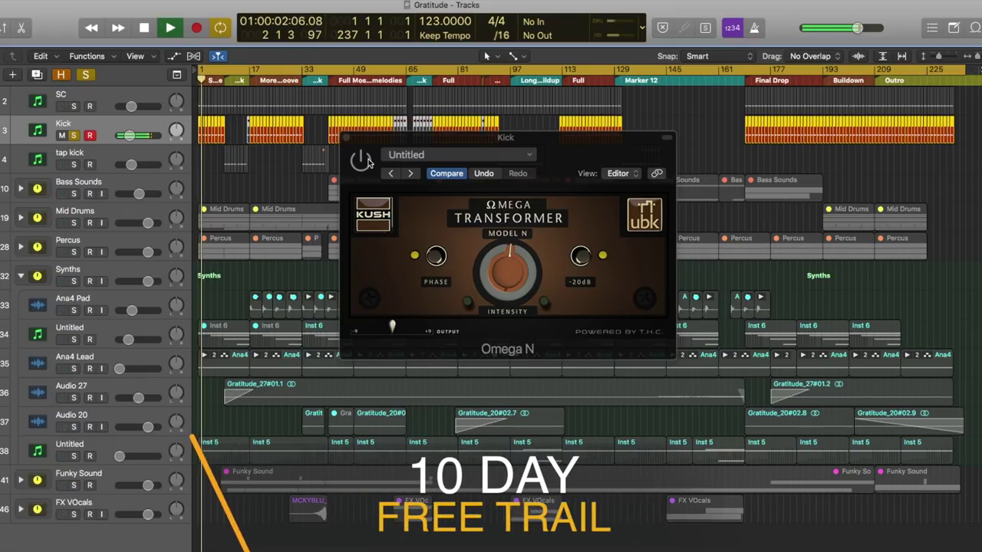
key(space)
click(368, 161)
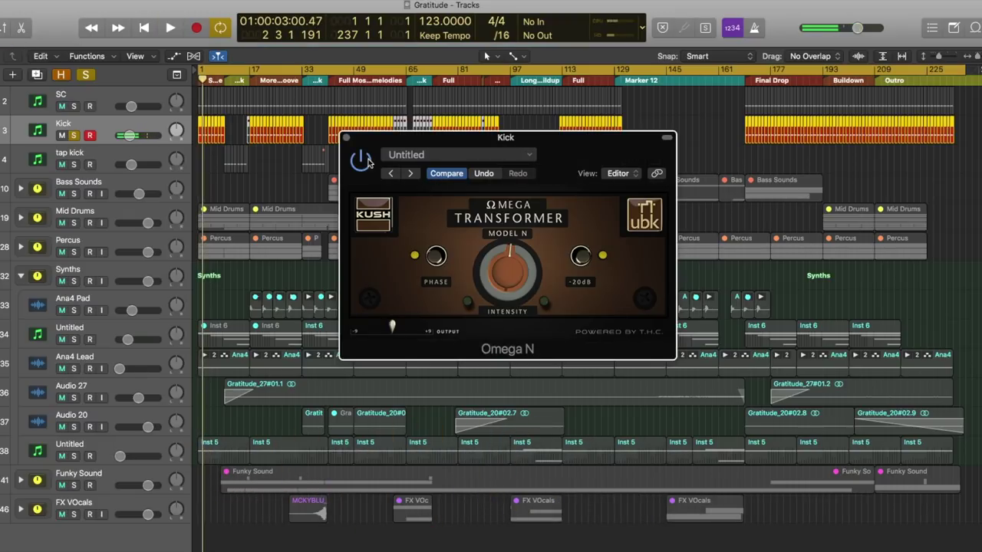
key(space)
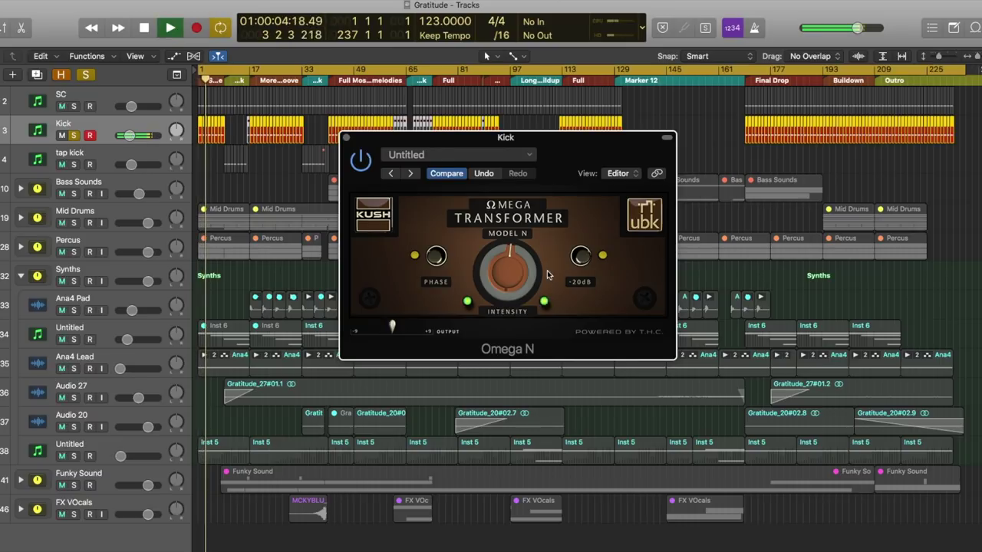
mouse_move(511, 265)
mouse_down()
mouse_move(506, 207)
mouse_move(510, 270)
mouse_up()
- Bypass Omega N and replay the soloed Kick from the start of the project
click(361, 160)
key(Return)
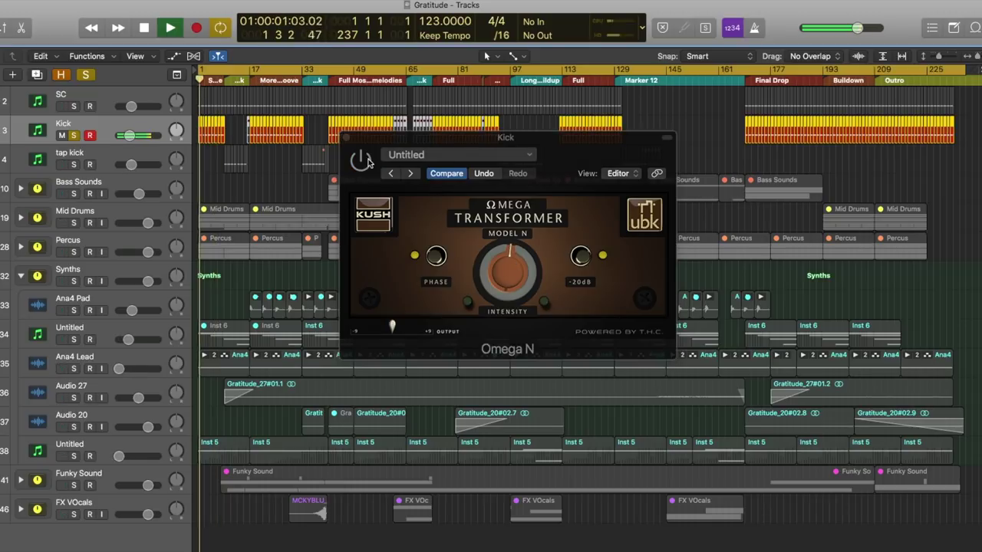
key(space)
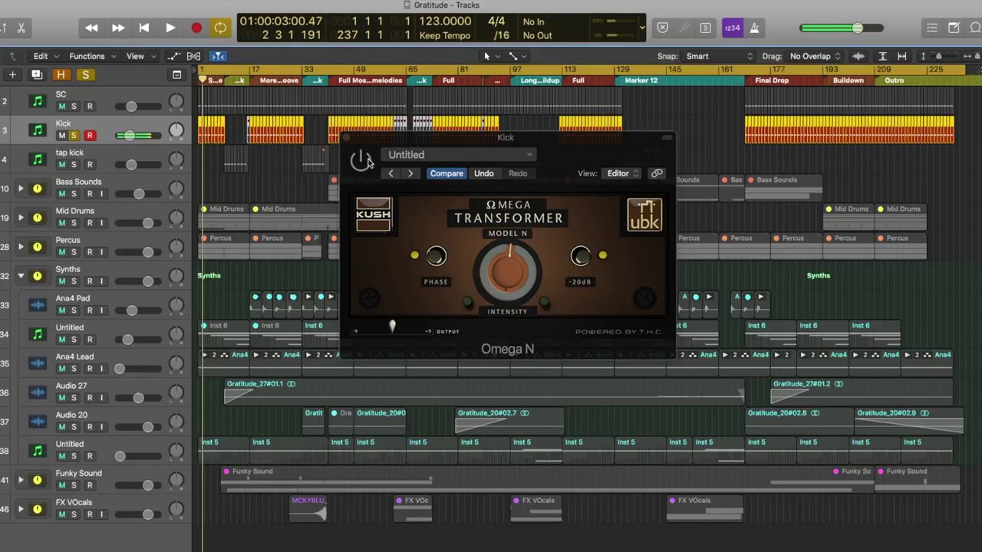
- Re-enable Omega N on the Kick and raise its Intensity slightly while the track plays
click(365, 161)
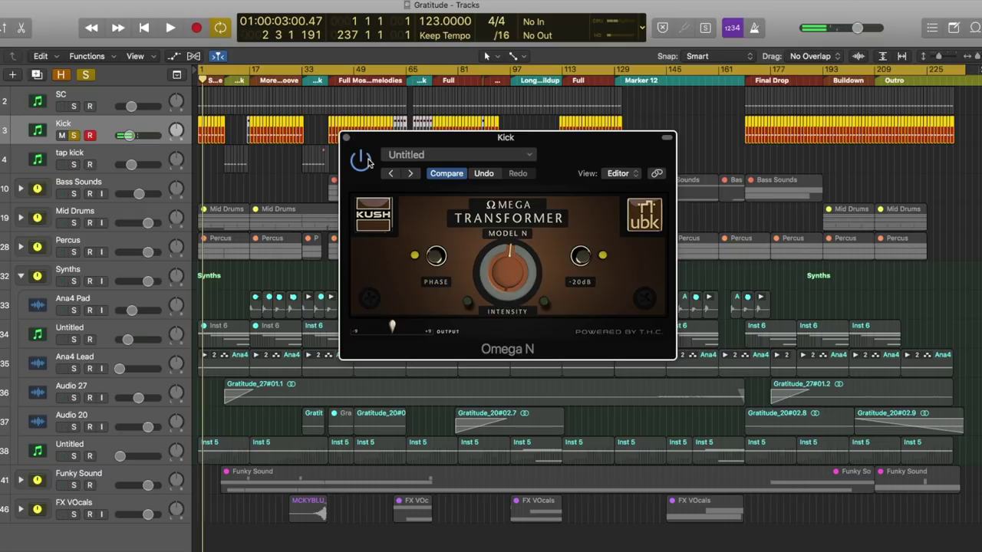
key(space)
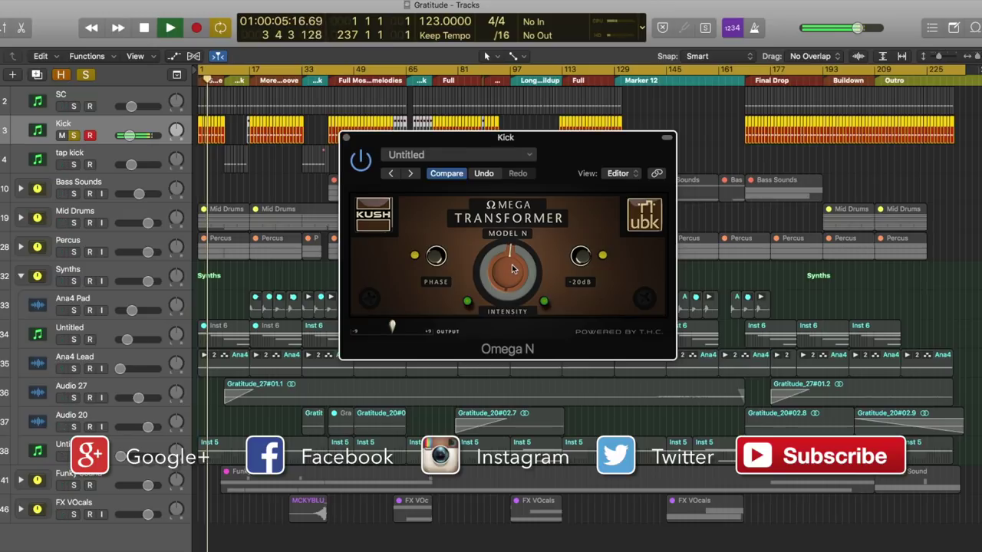
mouse_move(509, 257)
mouse_down()
mouse_move(504, 197)
mouse_move(512, 279)
mouse_move(501, 260)
mouse_up()
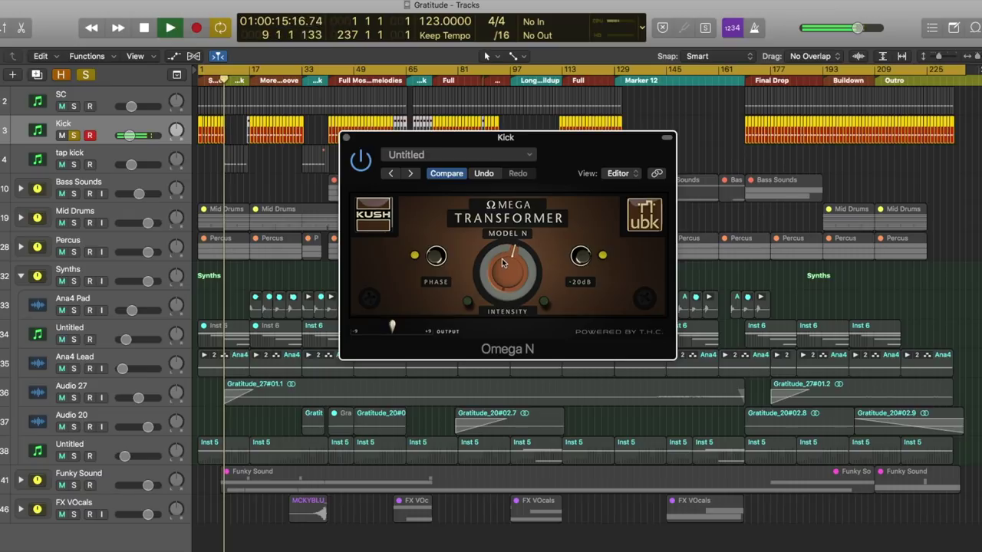
key(space)
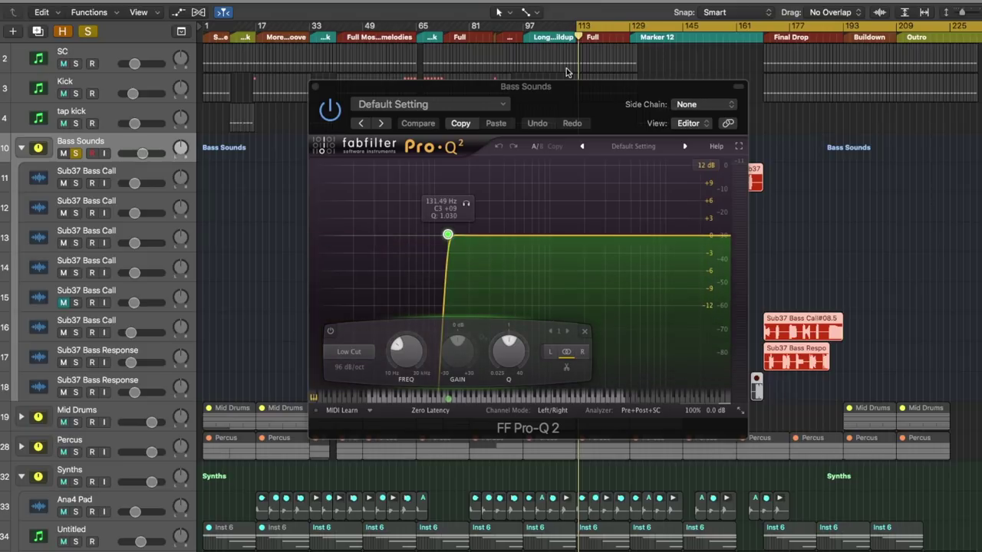
- Play the soloed Bass Sounds stack, comparing it with the Pro-Q 2 low cut active and bypassed
click(529, 86)
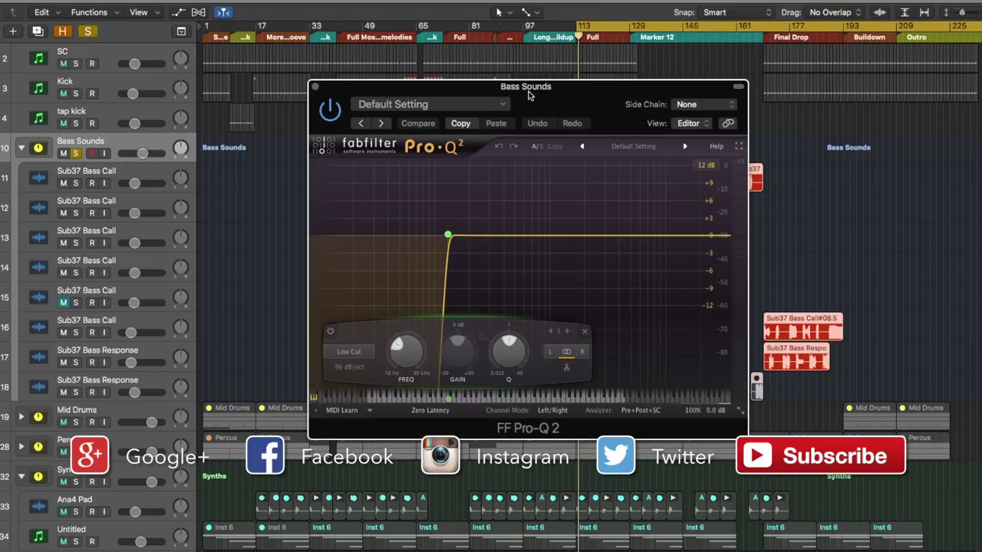
key(space)
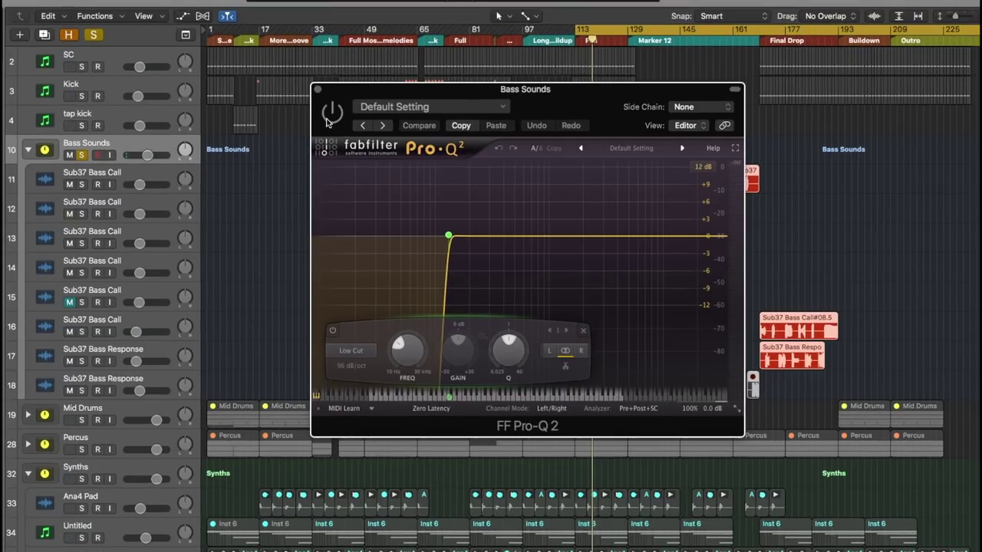
click(332, 114)
key(space)
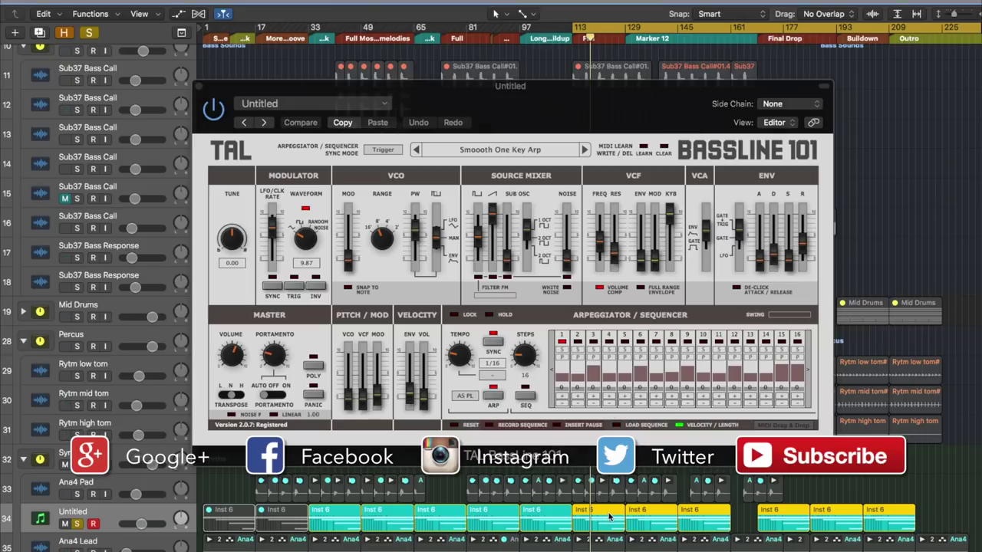
- Show the notes of the selected Inst 6 regions in an enlarged Piano Roll, with the TAL BassLine 101 window clear of them
key(p)
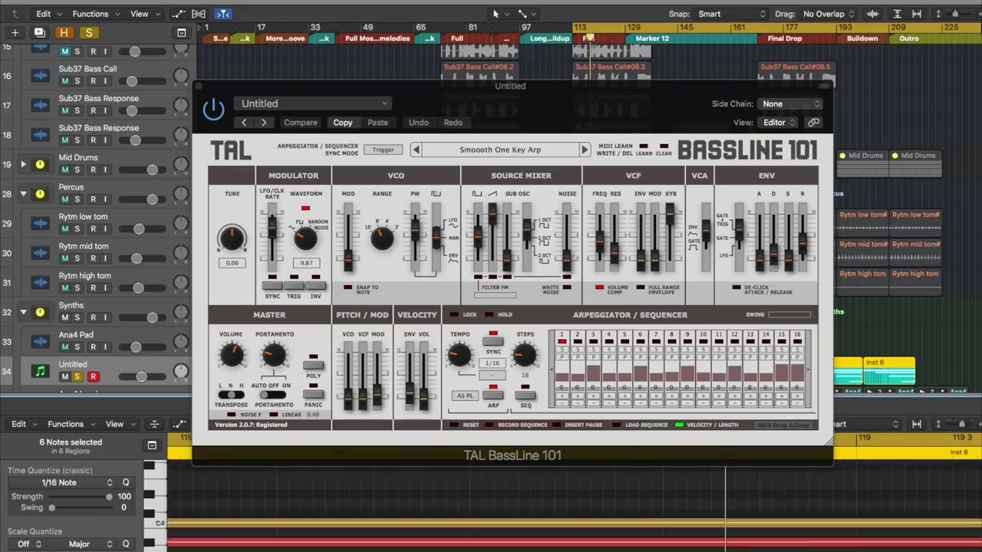
drag(506, 105, 503, 9)
scroll(525, 546, up, 5)
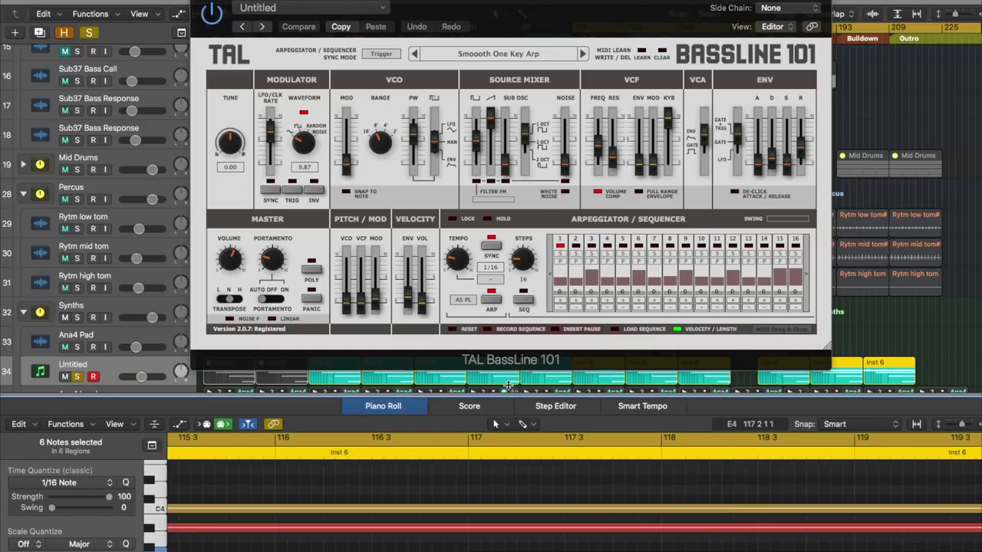
drag(510, 392, 510, 303)
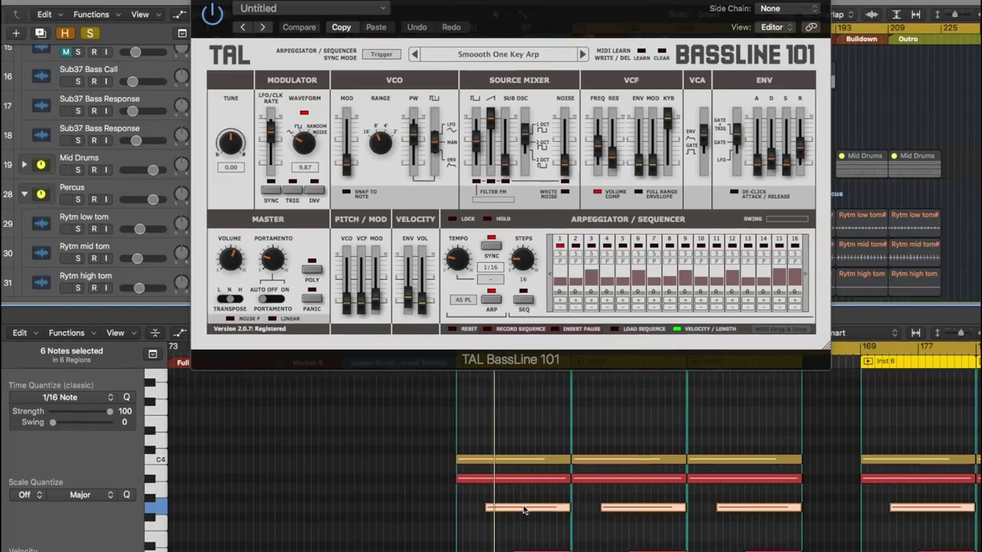
scroll(523, 506, down, 2)
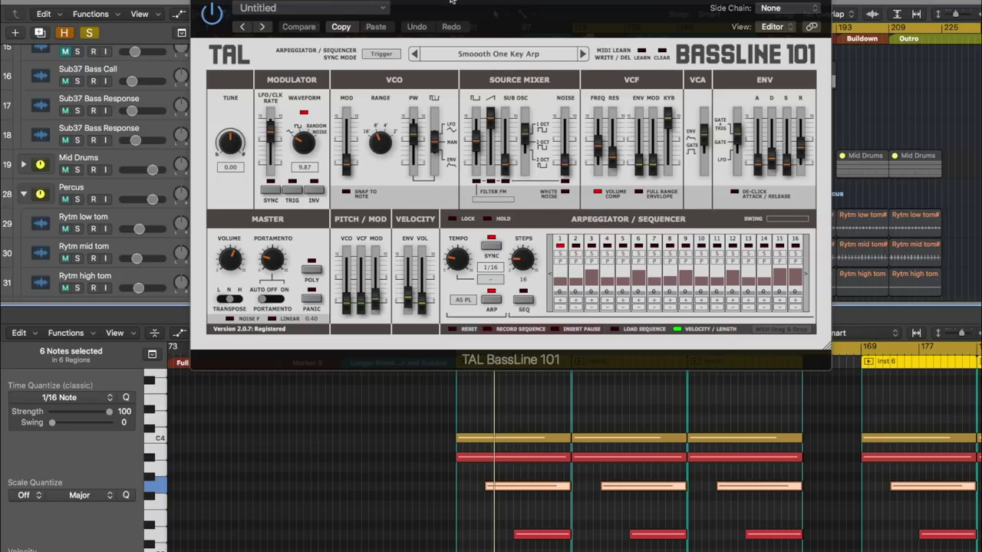
drag(453, 0, 453, 43)
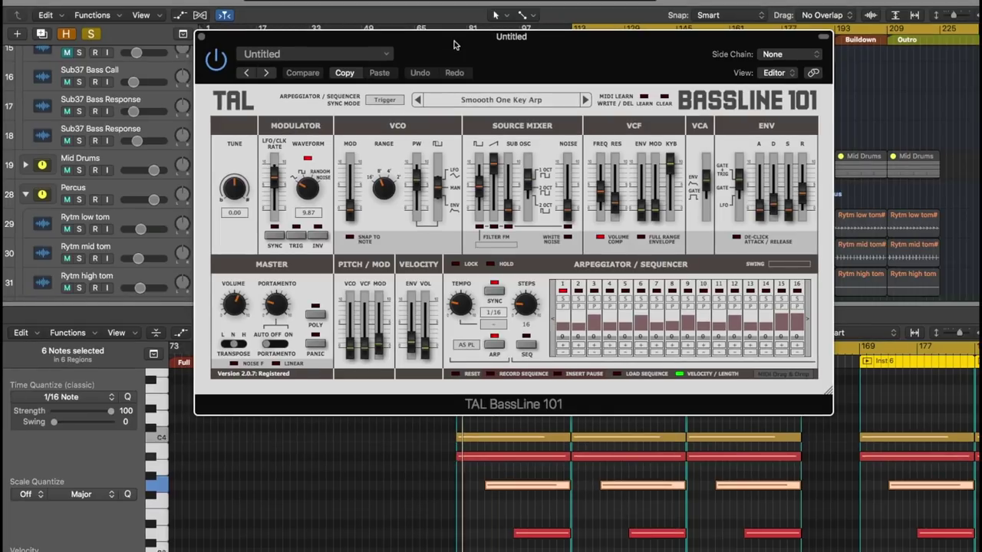
- Solo the Kick track temporarily to hear it together with the TAL BassLine 101 arpeggio
scroll(104, 160, up, 8)
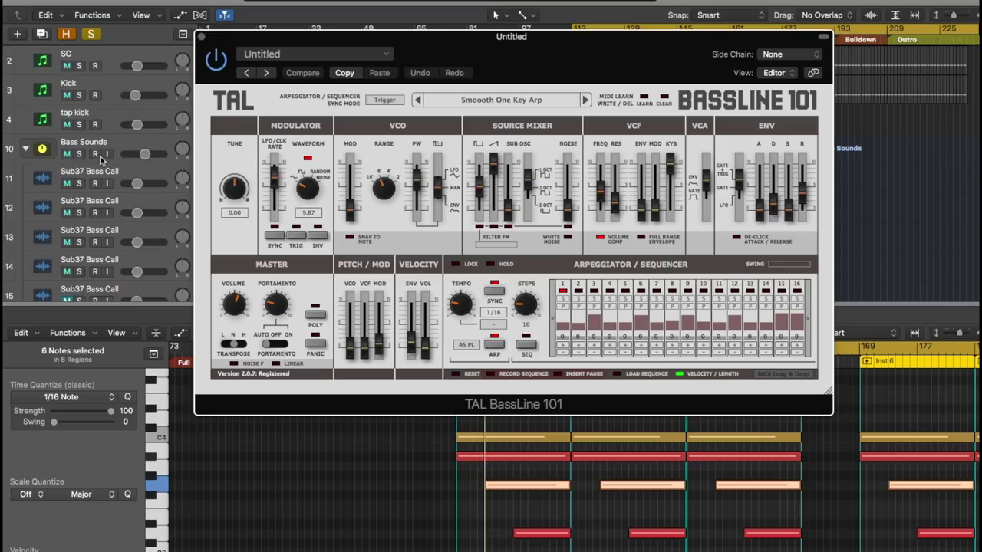
click(78, 95)
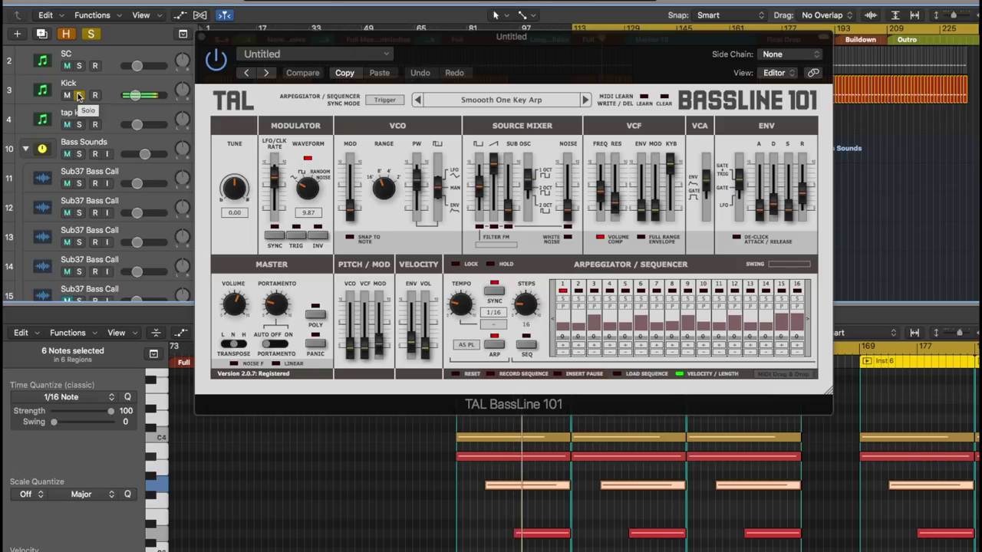
click(79, 95)
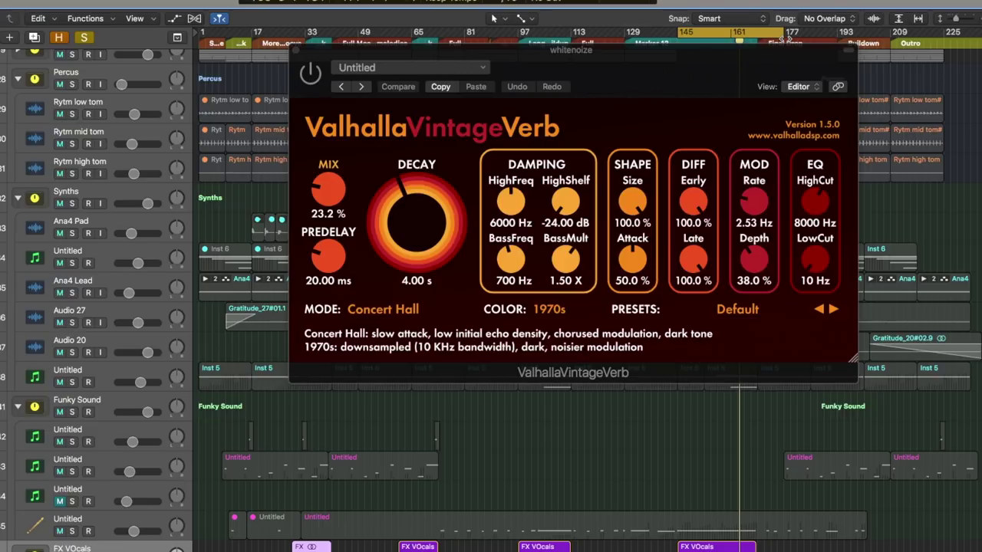
- Toggle ValhallaVintageVerb on the whitenoize track to hear its reverb, and clear all track solos
click(313, 73)
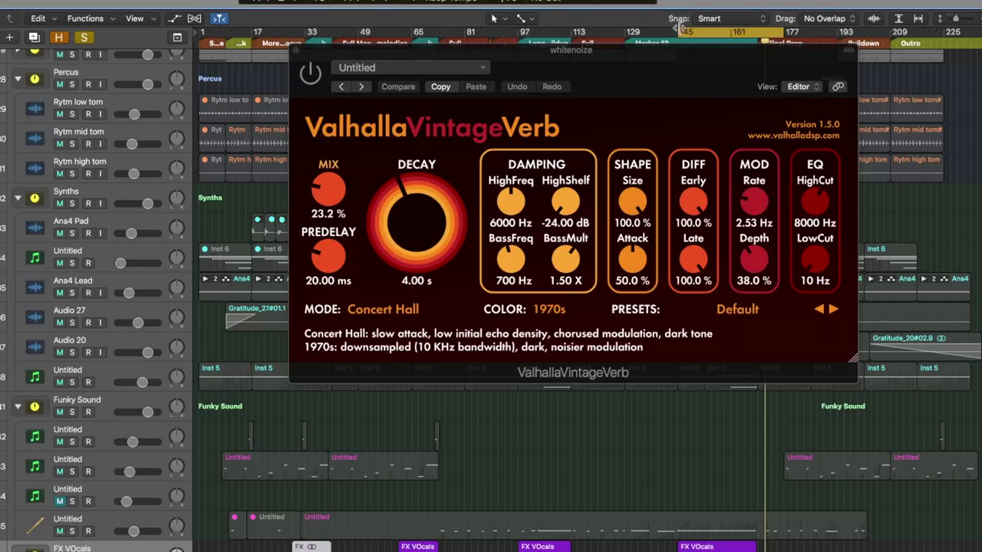
click(84, 38)
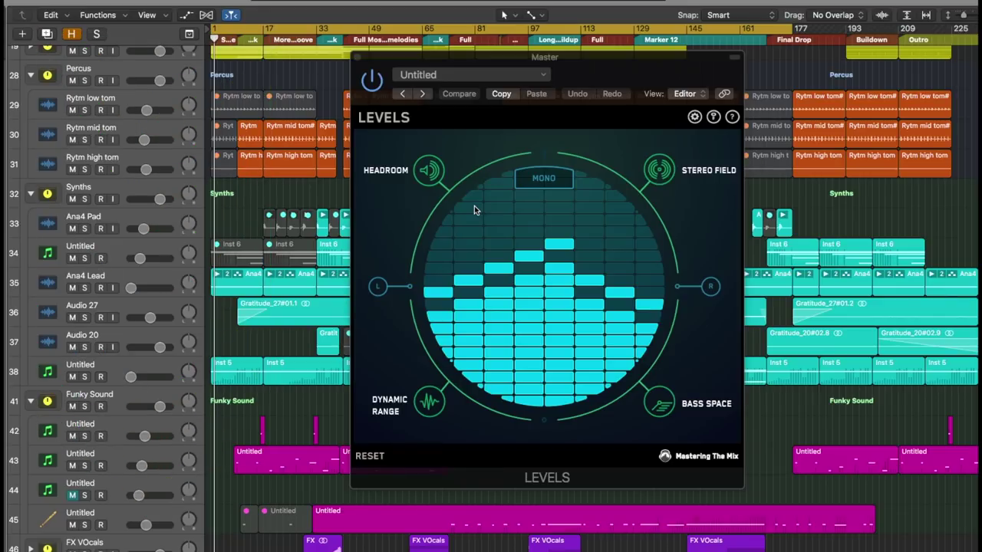
- Open the Mixer and examine the Headroom, Stereo Field and Dynamic Range meters of LEVELS on the Master
click(568, 64)
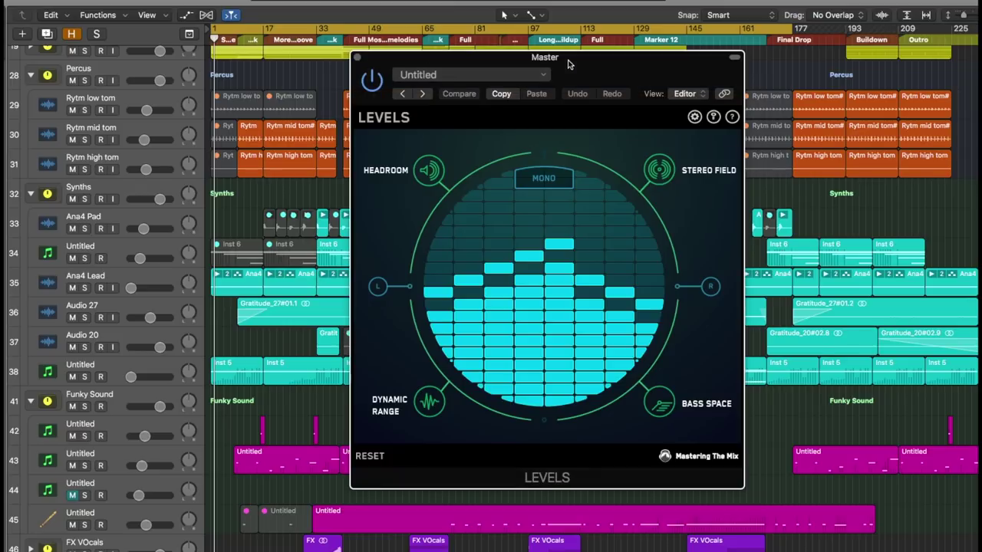
key(x)
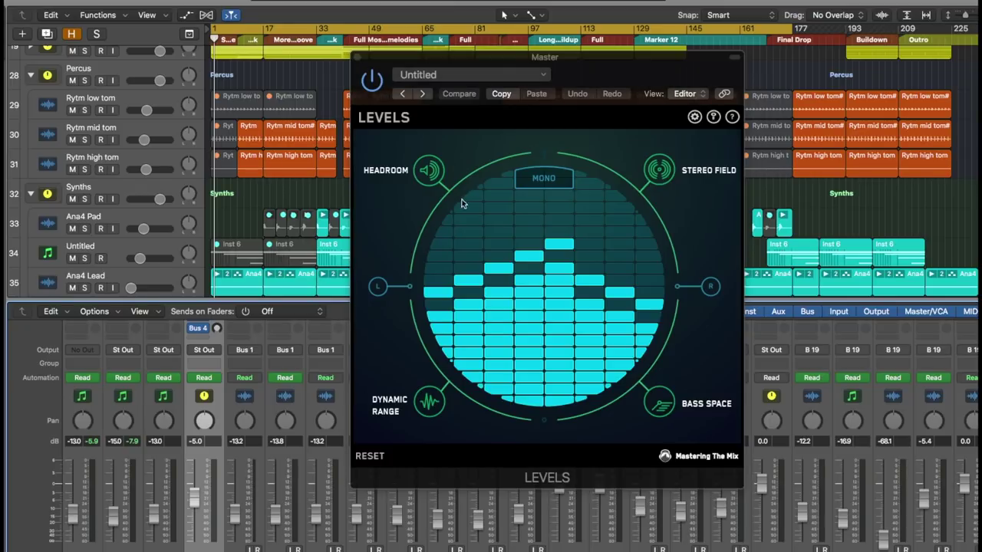
click(429, 170)
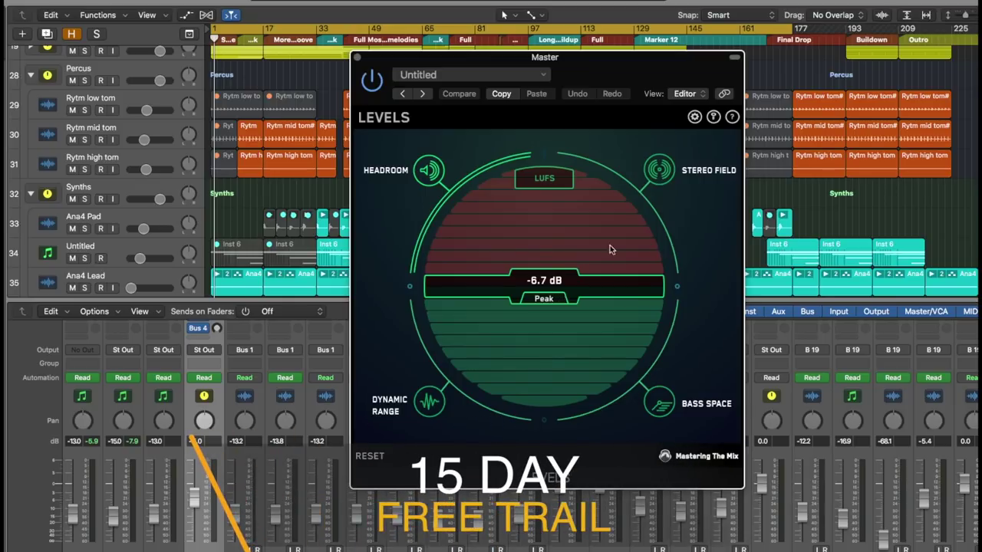
click(660, 170)
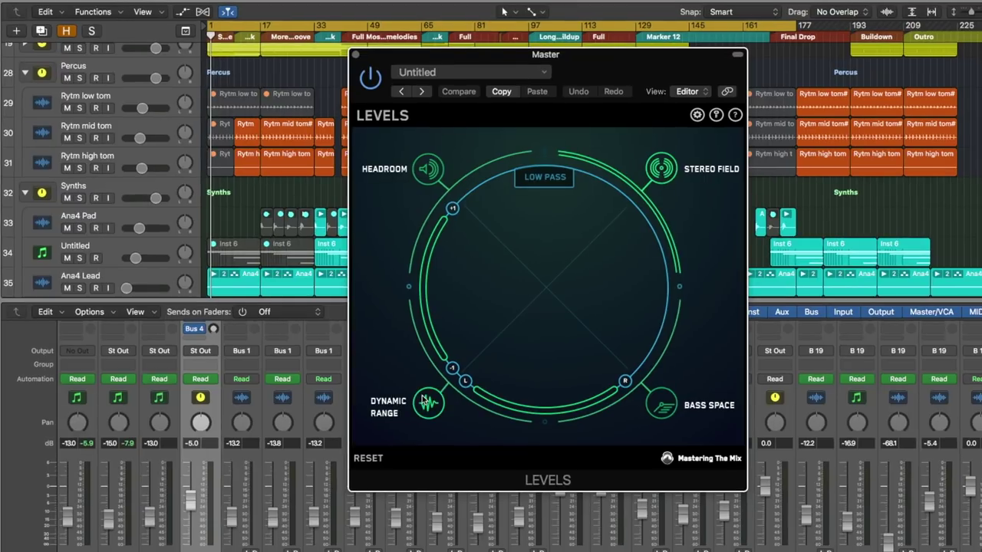
click(425, 399)
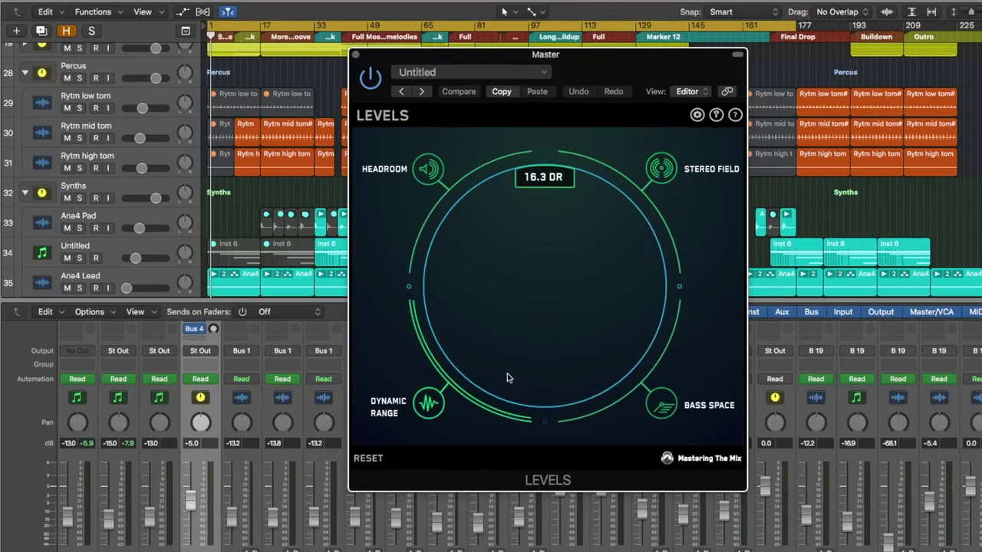
- Calibrate the LEVELS Bass Space meter by playing the song with the Kick and Bass Sounds tracks muted
click(663, 408)
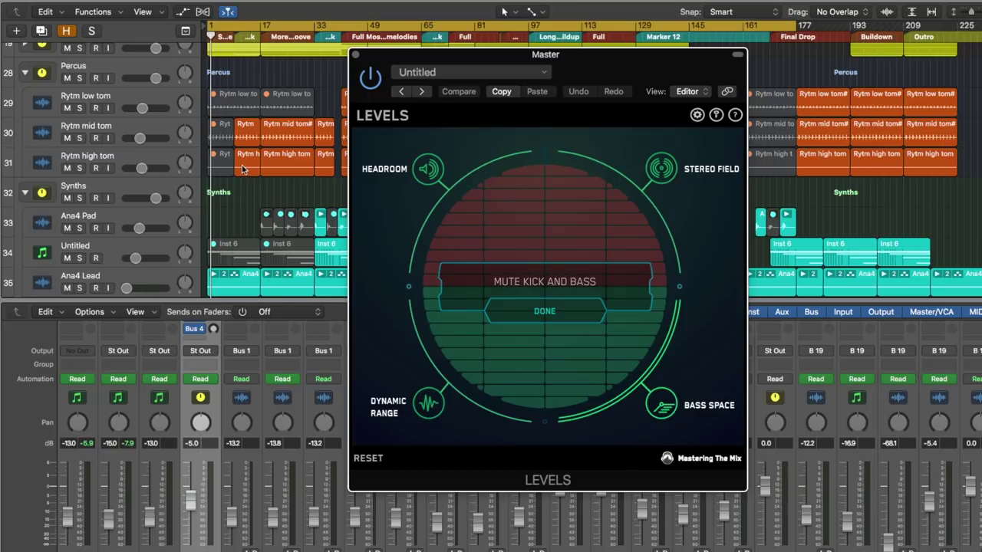
scroll(92, 153, up, 15)
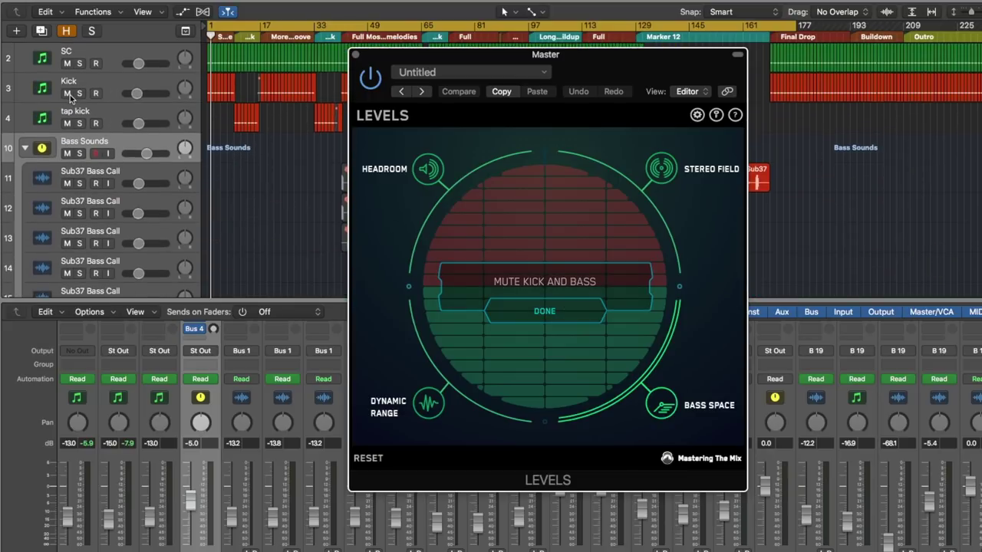
click(68, 93)
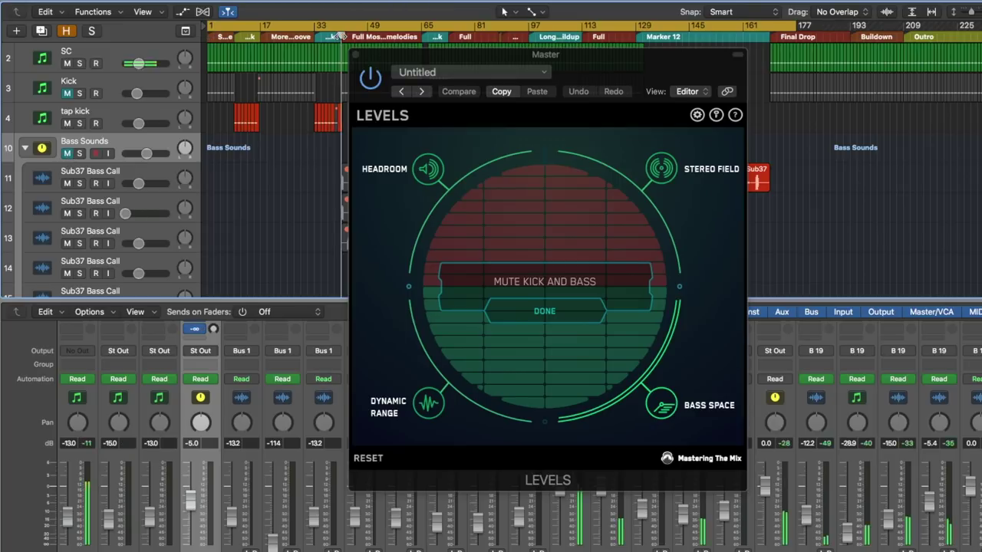
click(570, 310)
click(569, 310)
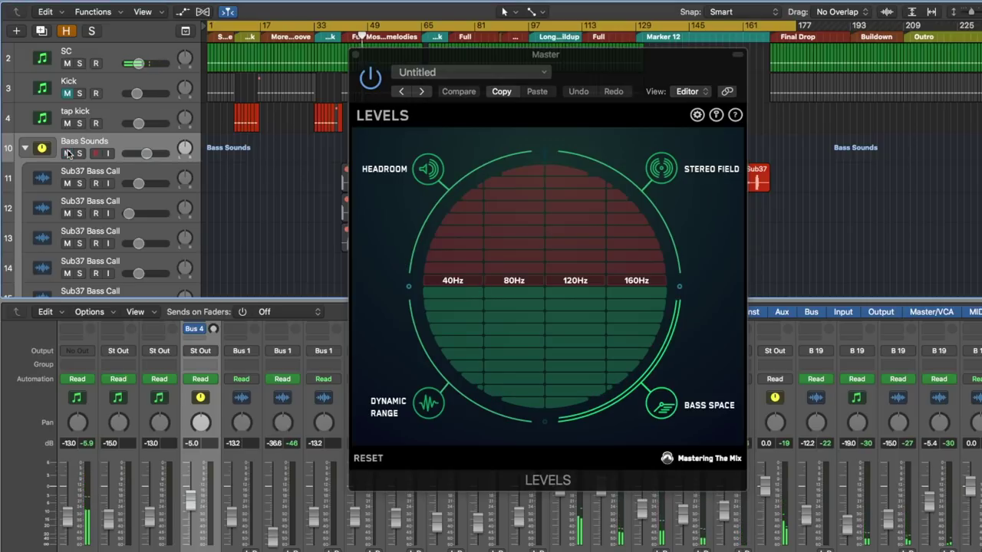
- Unmute the Kick and play the song from about bar 41 to check the Bass Space meter
click(67, 93)
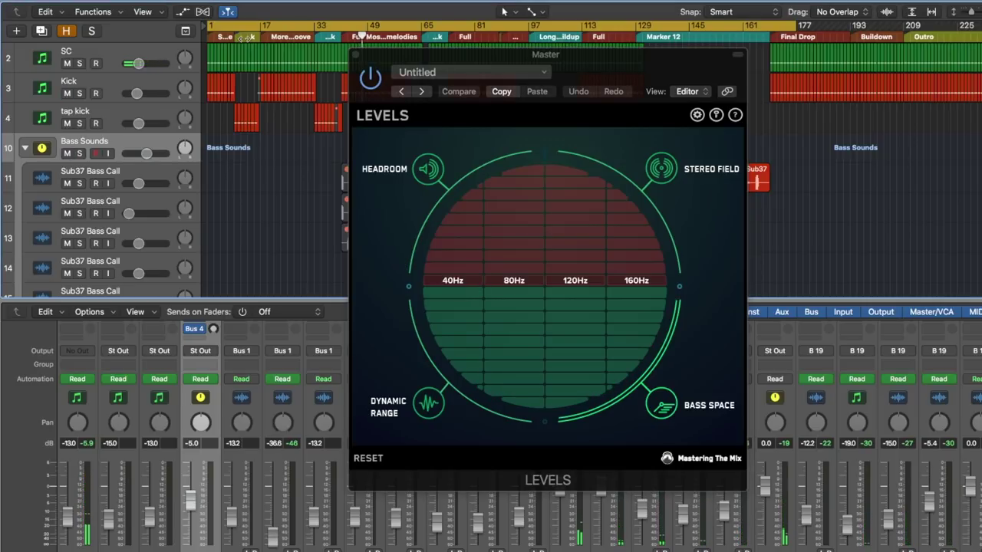
click(344, 39)
key(space)
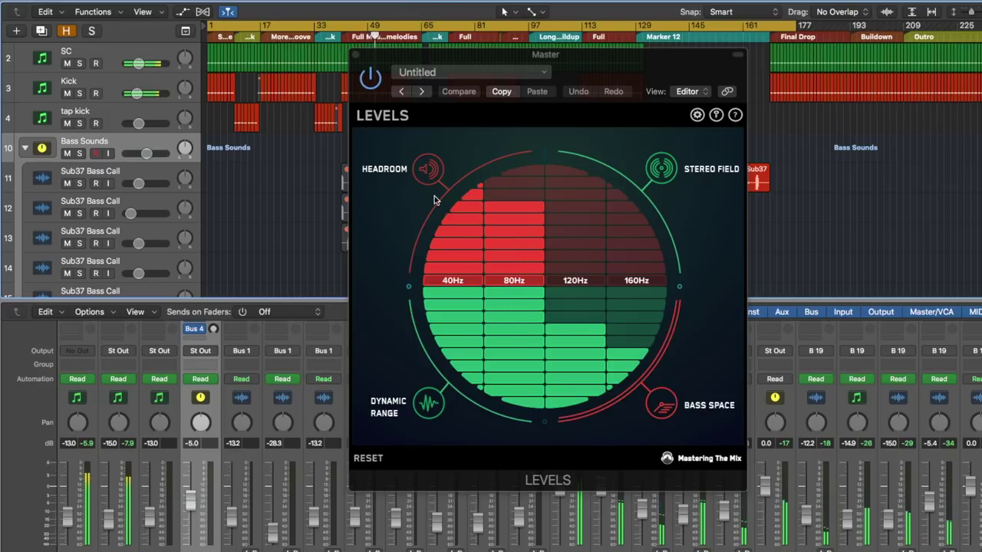
- Display the Headroom meter in LEVELS and move the plug-in window off the tracks and Mixer channels
click(427, 168)
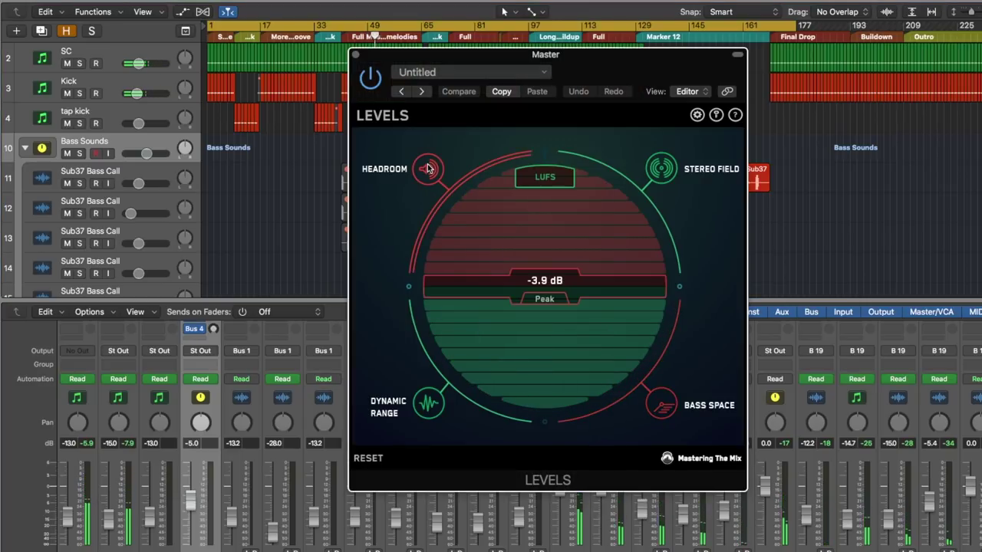
drag(491, 61, 611, 142)
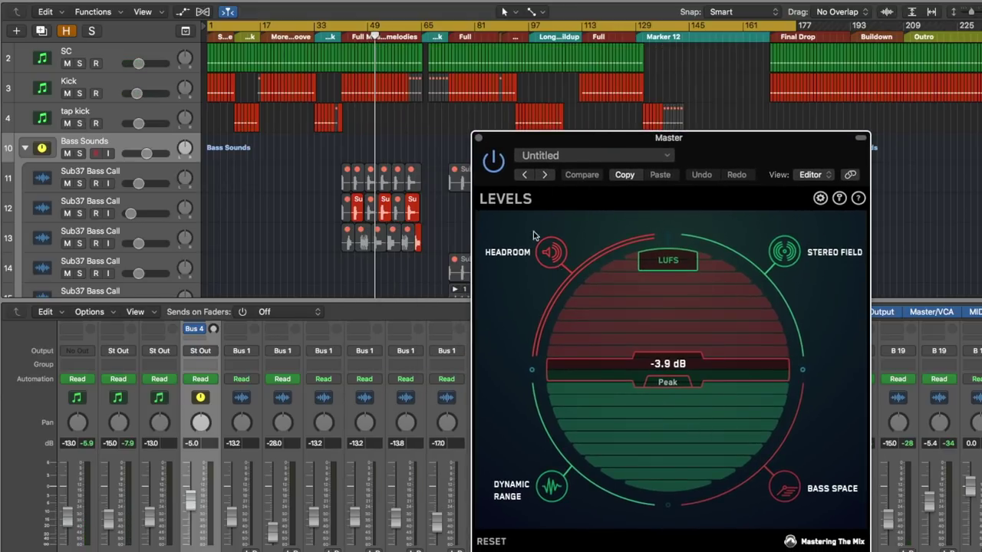
- Play the song from about bar 49 and look through the Mixer channels' levels
double_click(370, 37)
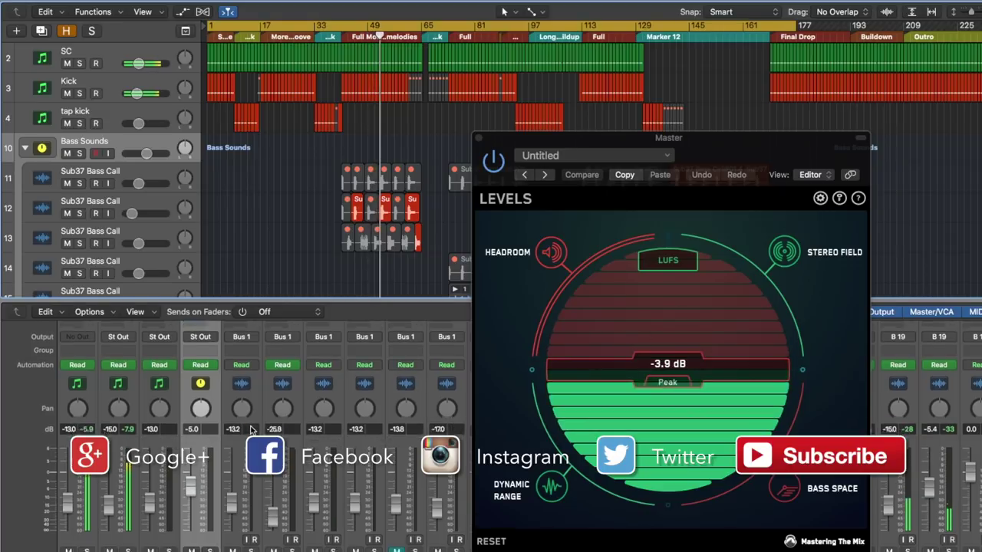
scroll(252, 430, right, 2)
scroll(252, 429, right, 5)
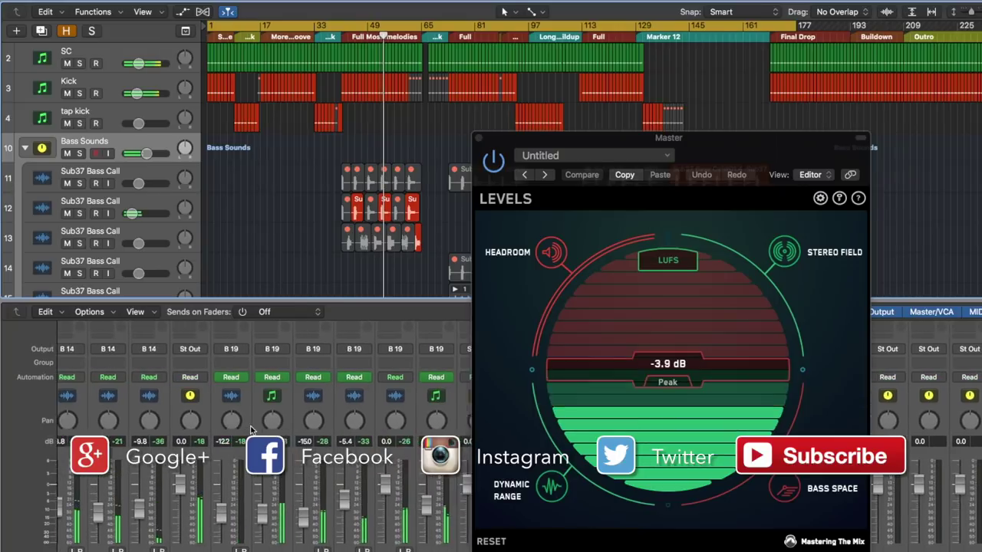
scroll(252, 429, right, 4)
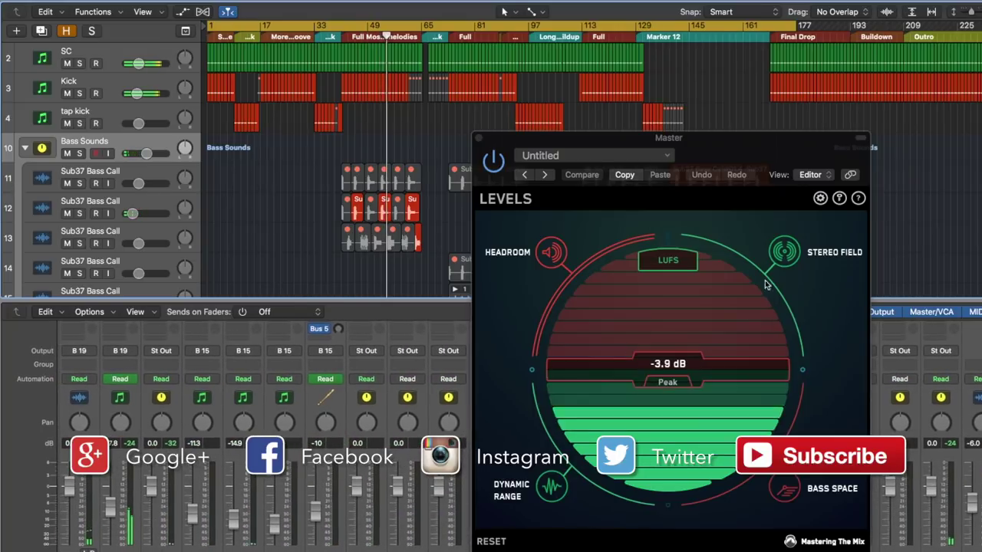
- Check the Stereo Field, Dynamic Range and Bass Space meters of LEVELS during playback and close the plug-in window
click(792, 259)
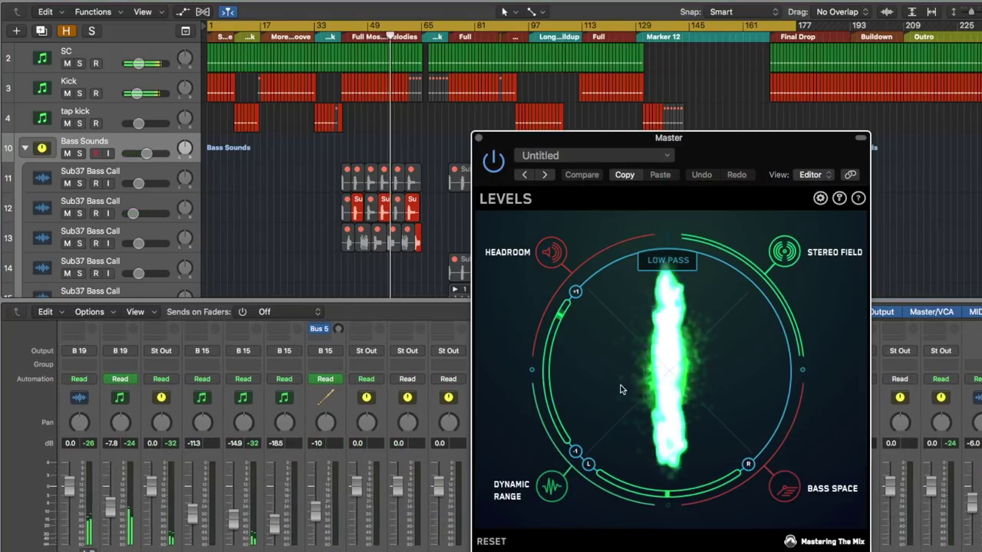
click(552, 486)
click(782, 486)
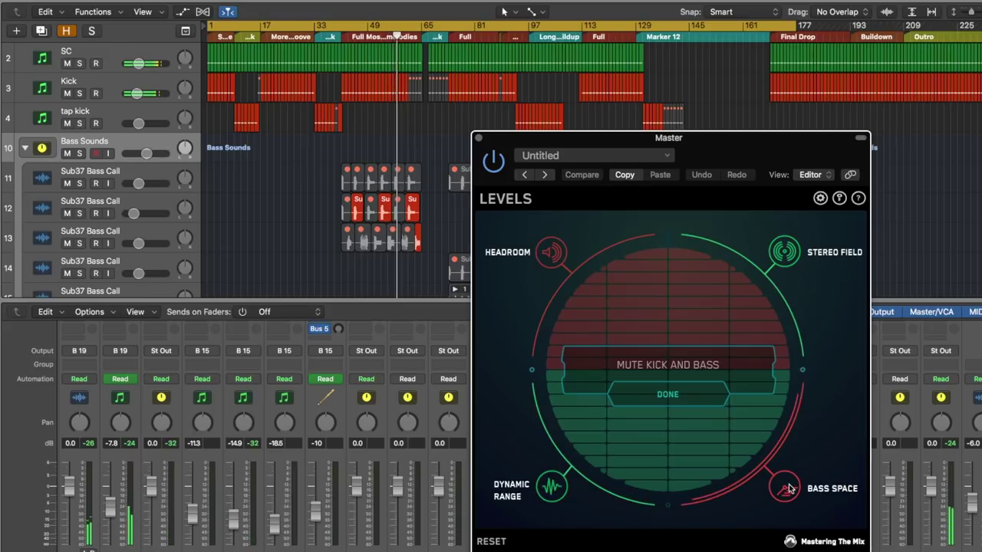
click(668, 394)
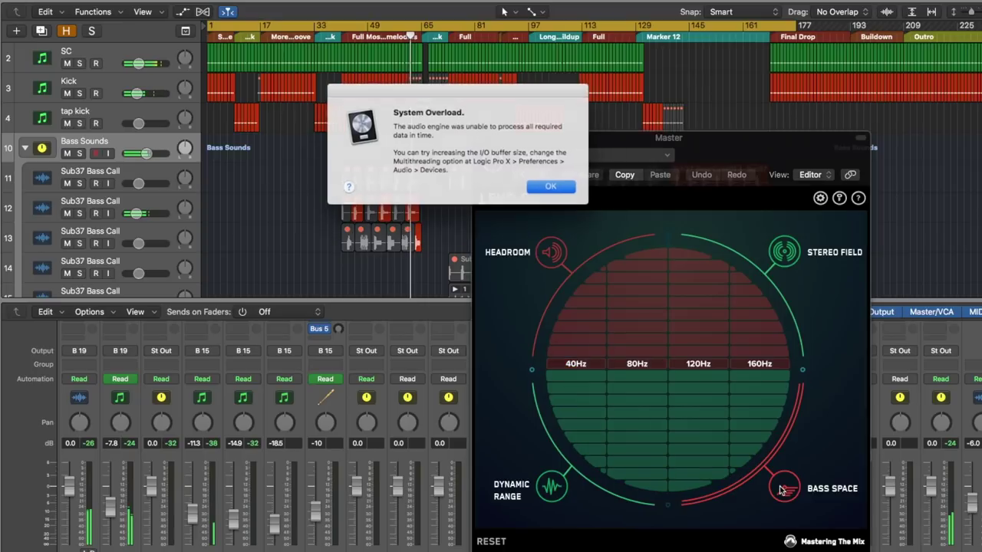
click(549, 187)
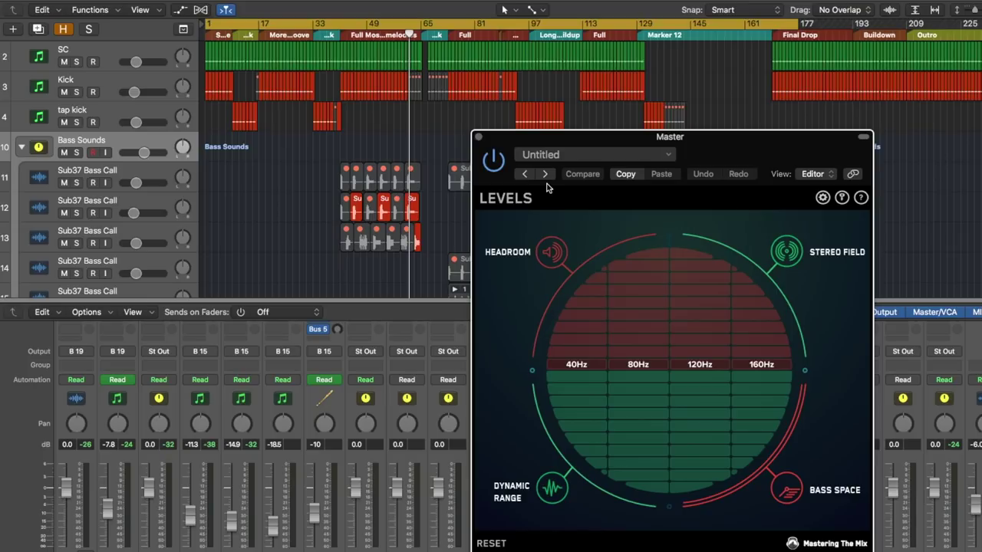
click(478, 137)
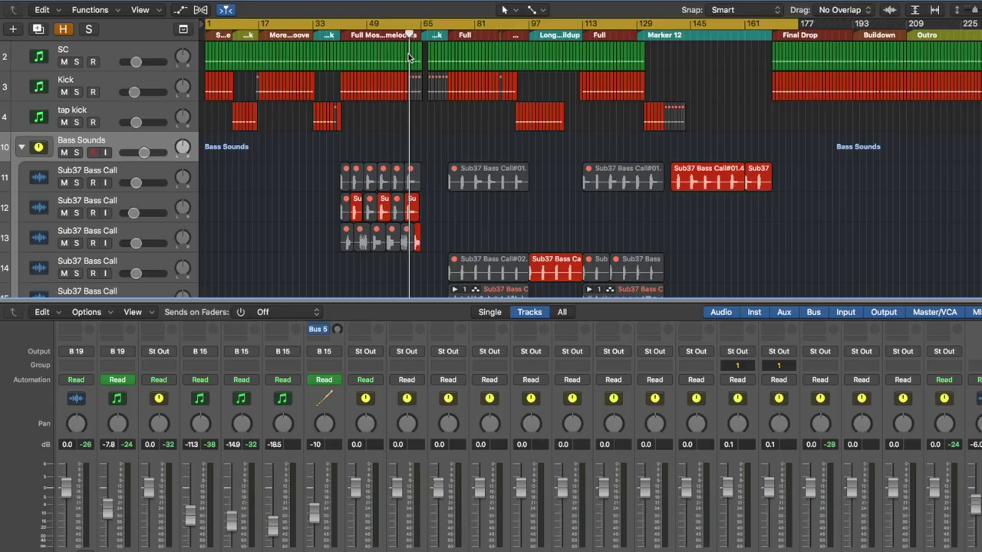
- Play the song from about bar 40 and from about bar 66, looking through the tracks down to FX VOcals
click(338, 32)
key(space)
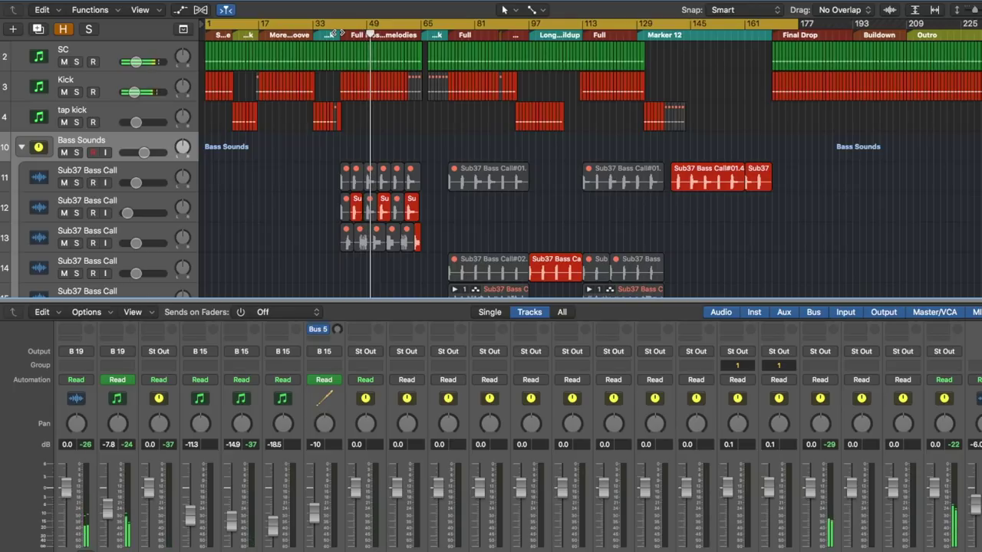
click(427, 25)
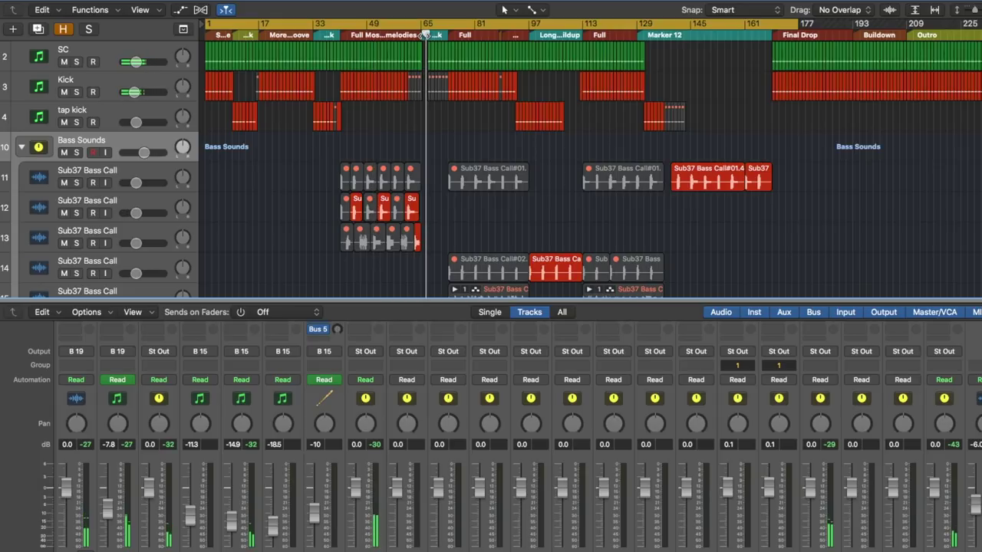
scroll(416, 51, down, 20)
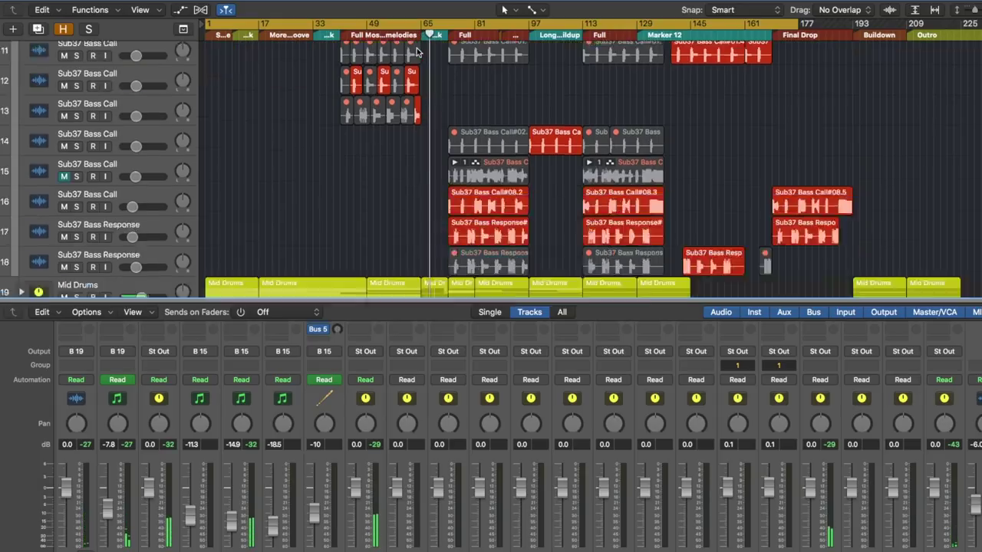
scroll(416, 51, down, 8)
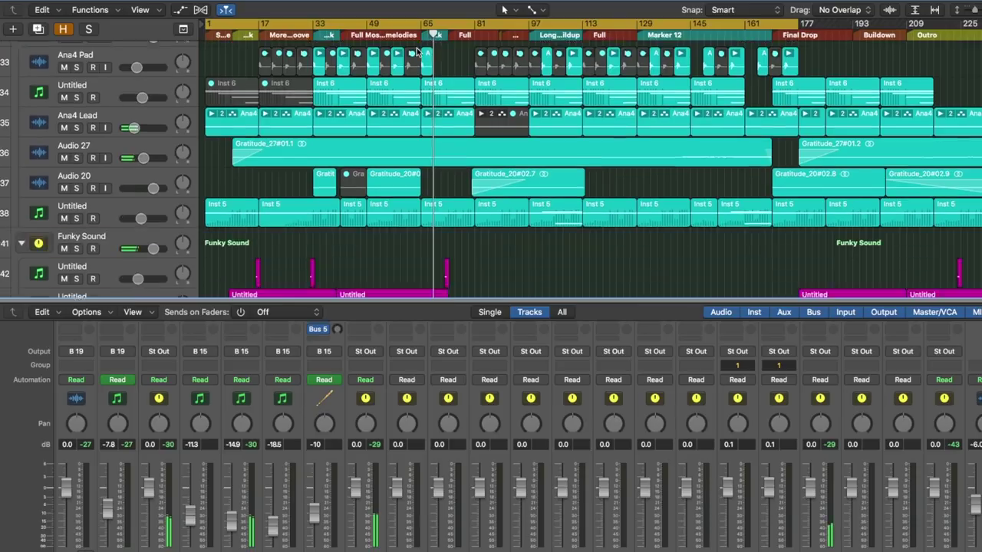
scroll(418, 51, down, 1)
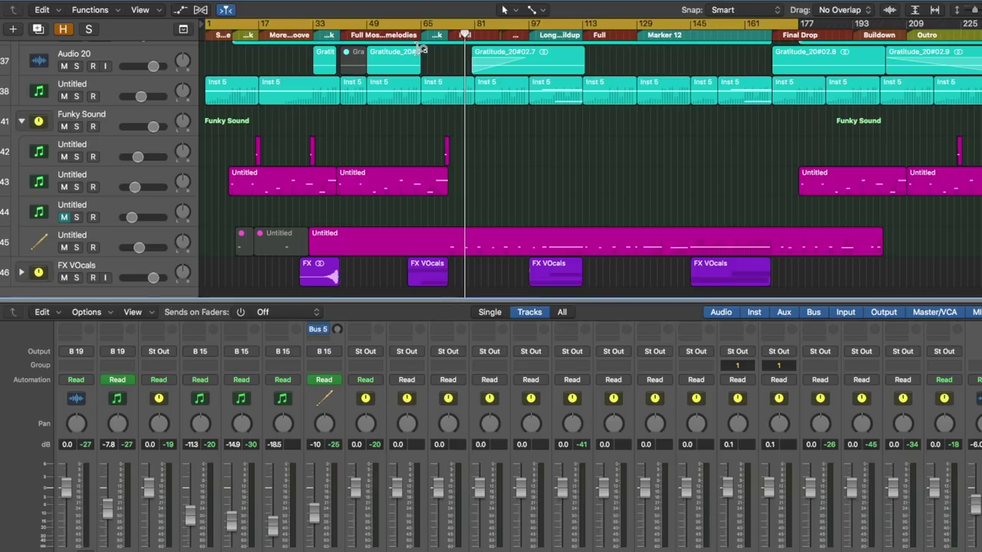
- Show the Arrangement, Marker, Signature and Tempo global tracks and hide them again
click(183, 30)
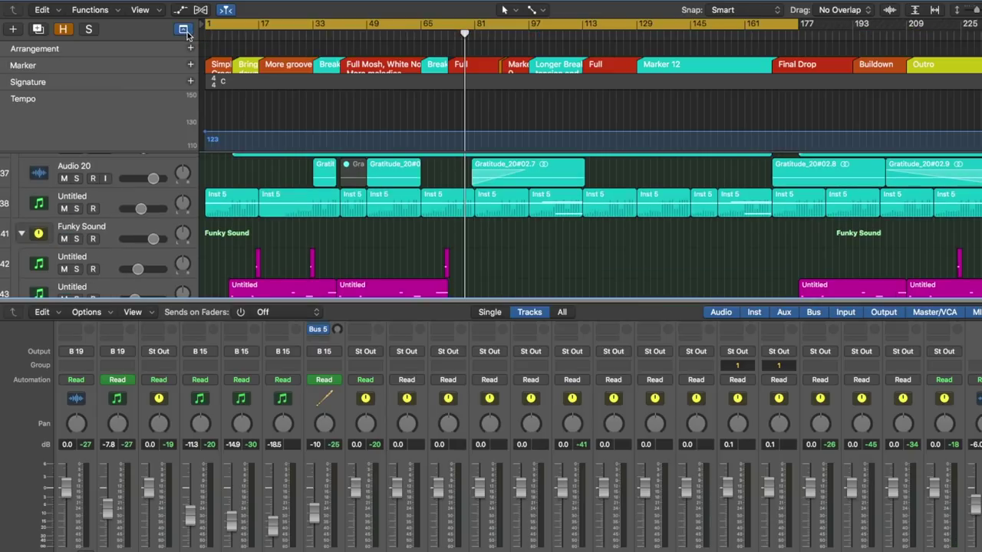
click(186, 32)
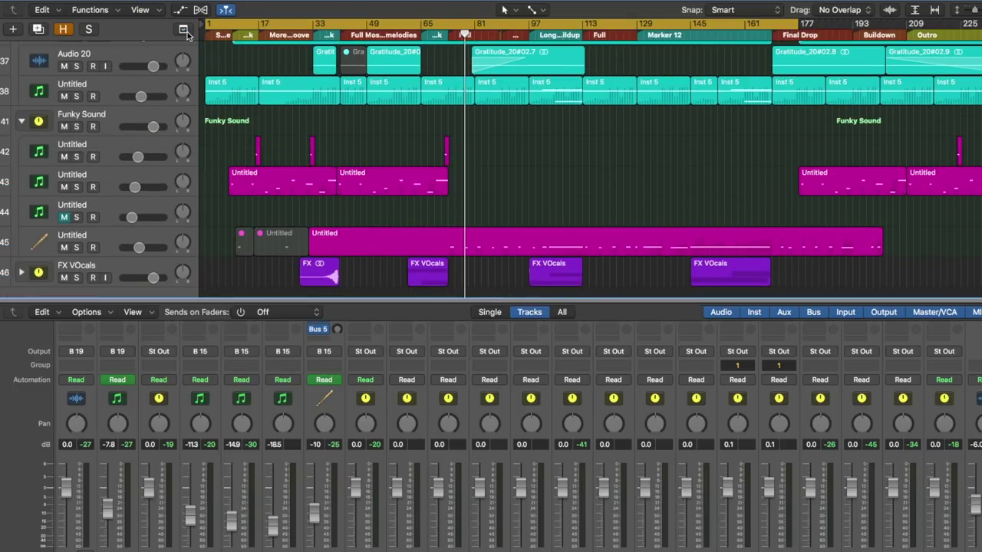